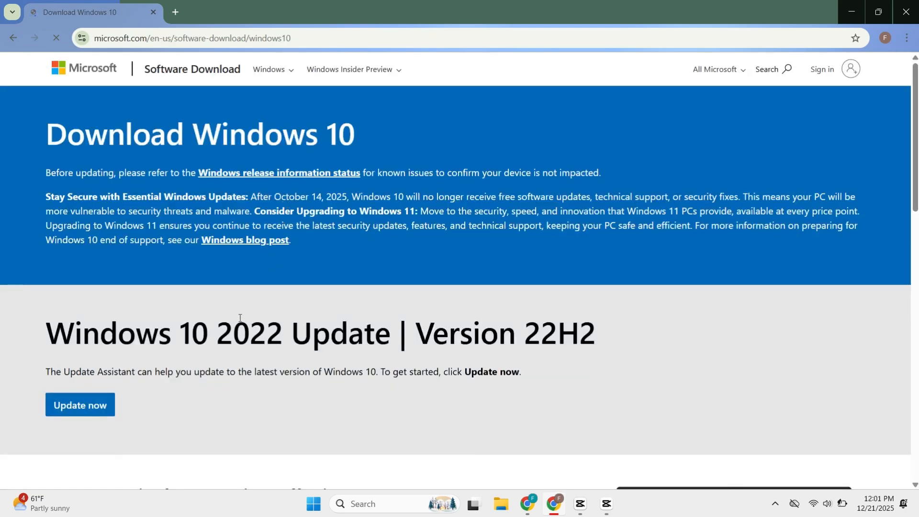
# Reload the Download Windows 10 page with device emulation switched on in the developer tools, and close the developer tools
pyautogui.moveTo(36, 131); pyautogui.dragTo(388, 139)
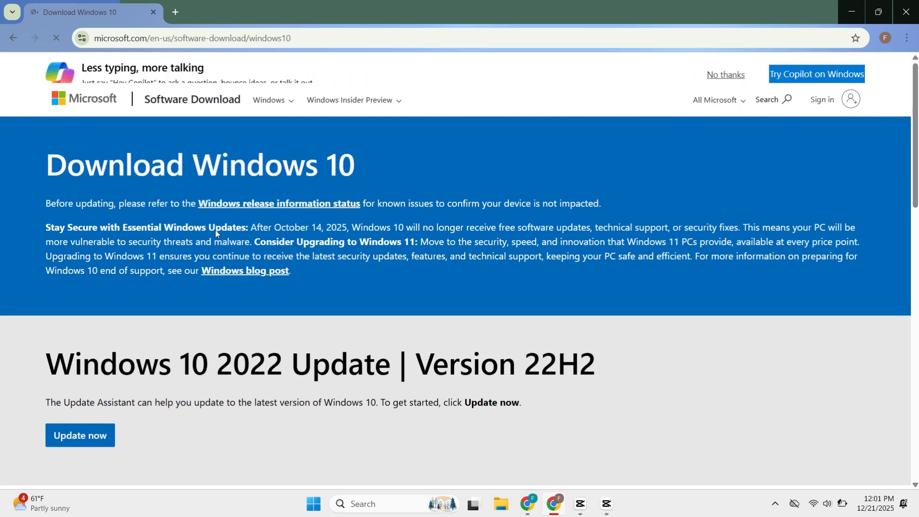
pyautogui.scroll(-10, 198, 270)
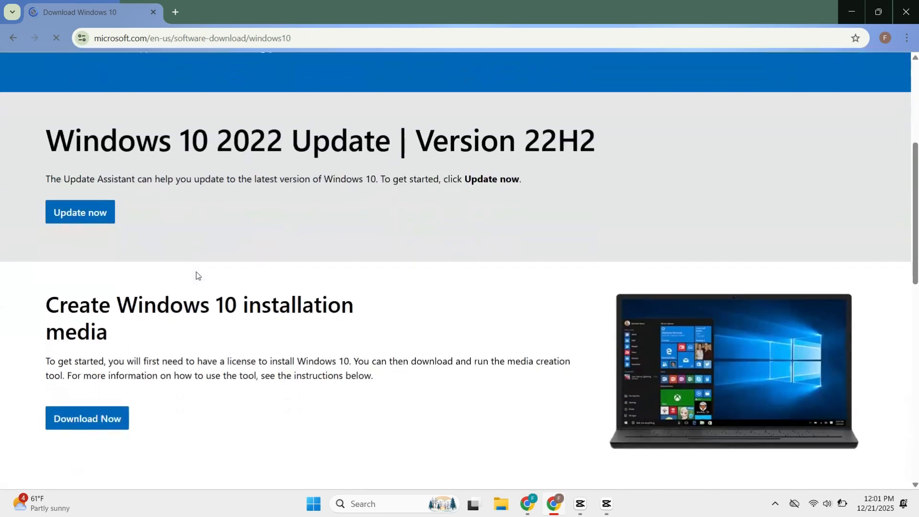
pyautogui.scroll(-5, 195, 273)
pyautogui.scroll(6, 197, 273)
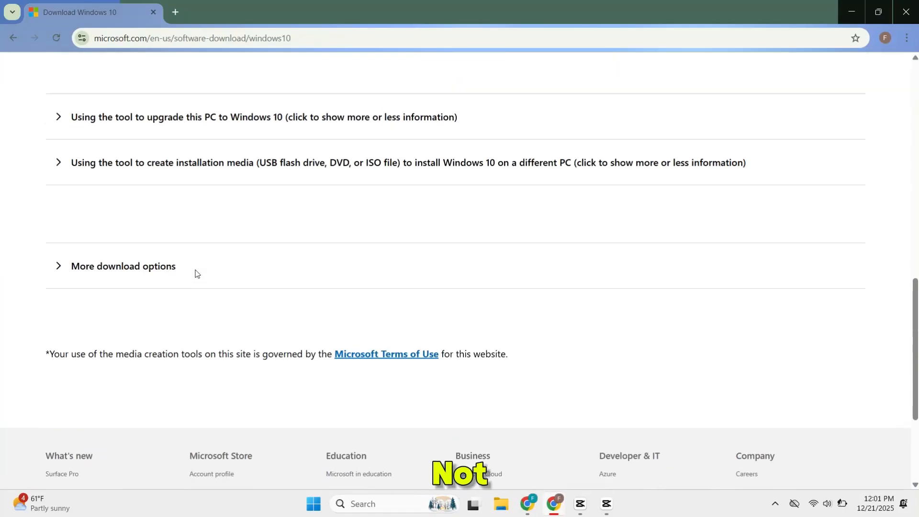
pyautogui.scroll(10, 201, 287)
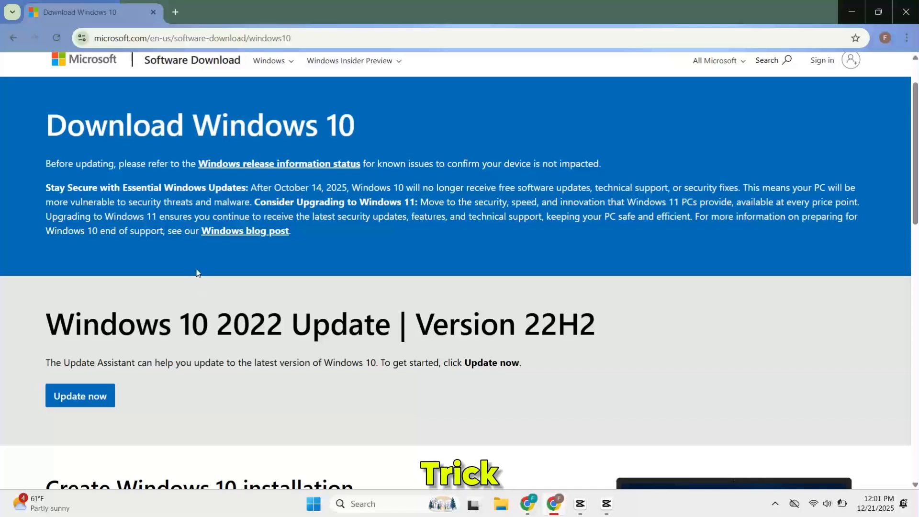
pyautogui.rightClick(444, 253)
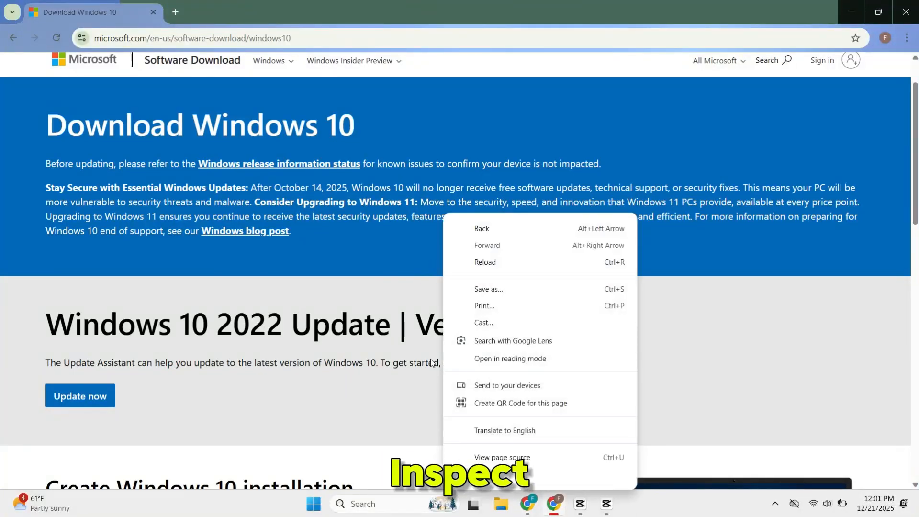
pyautogui.click(508, 479)
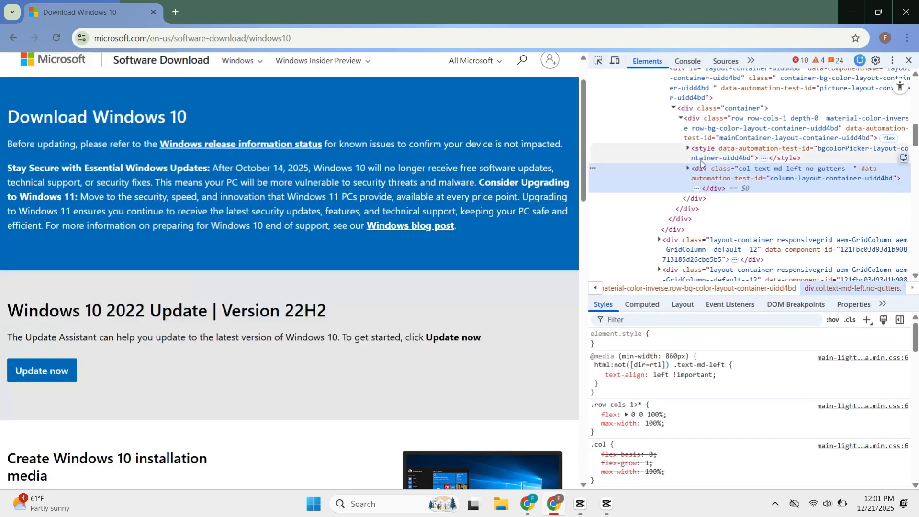
pyautogui.click(615, 60)
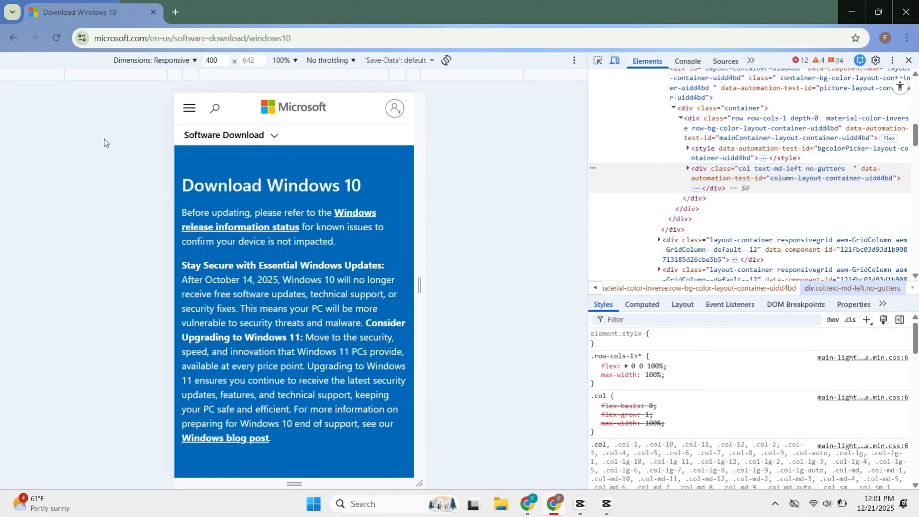
pyautogui.click(54, 38)
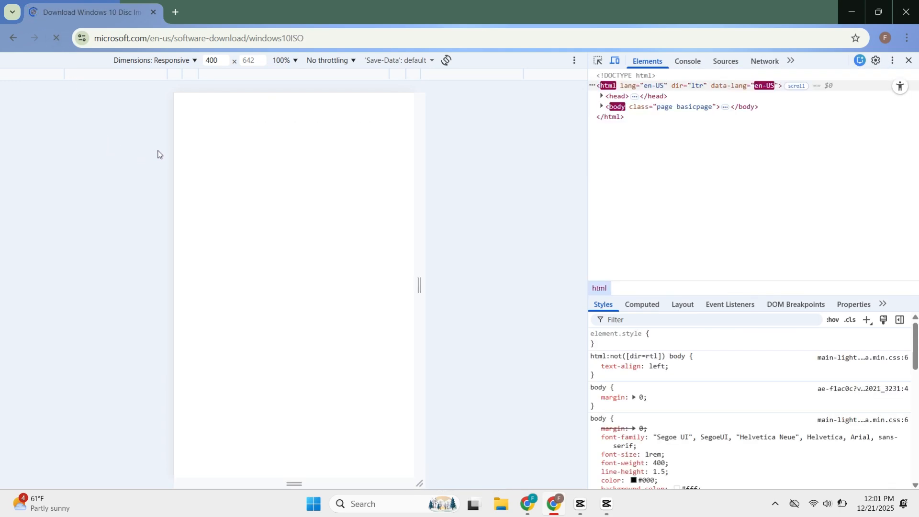
pyautogui.click(910, 61)
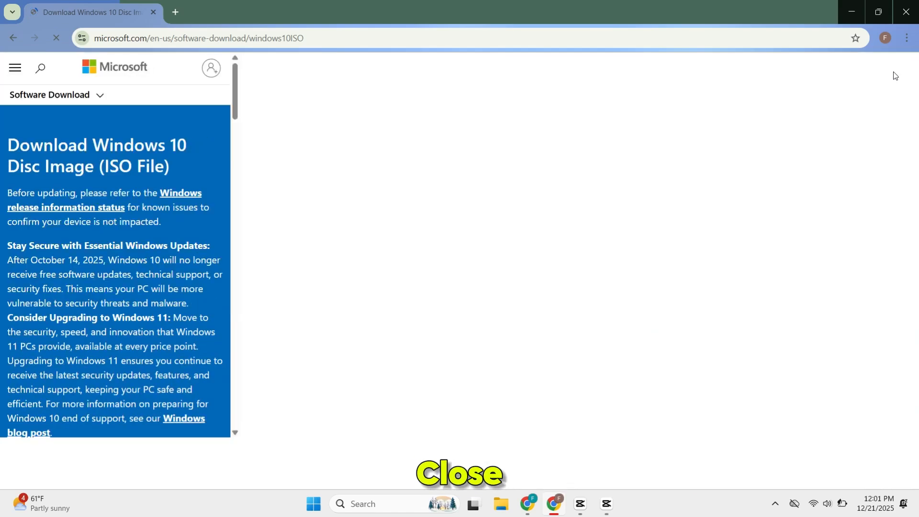
# Choose Windows 10 (multi-edition ISO) as the edition and confirm it
pyautogui.scroll(-12, 538, 272)
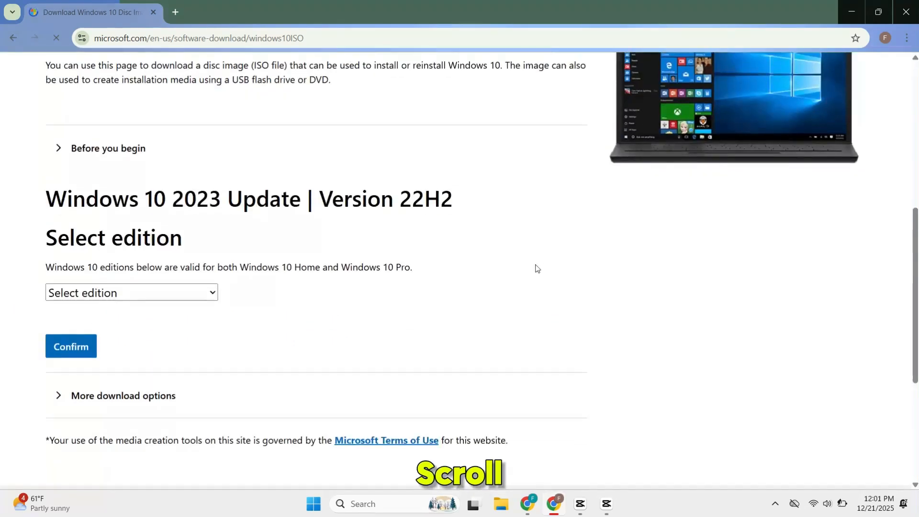
pyautogui.scroll(5, 527, 266)
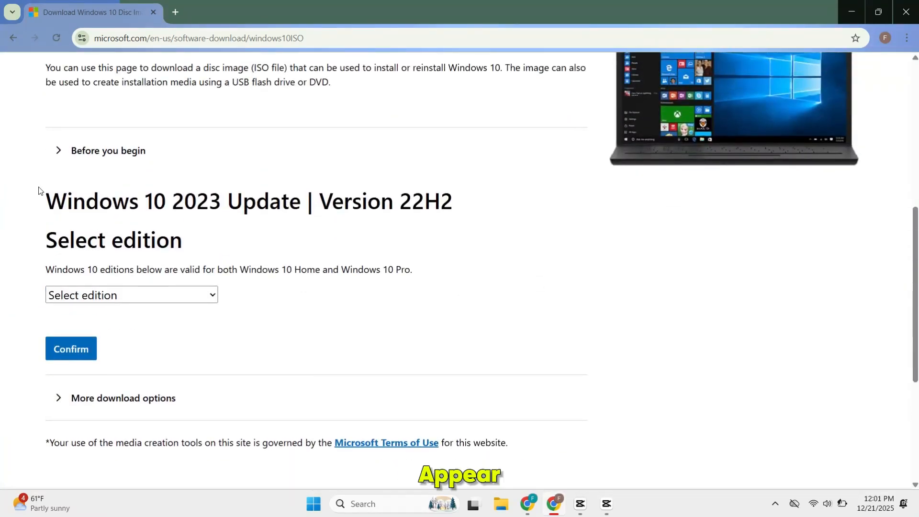
pyautogui.moveTo(38, 192); pyautogui.dragTo(194, 239)
pyautogui.click(242, 228)
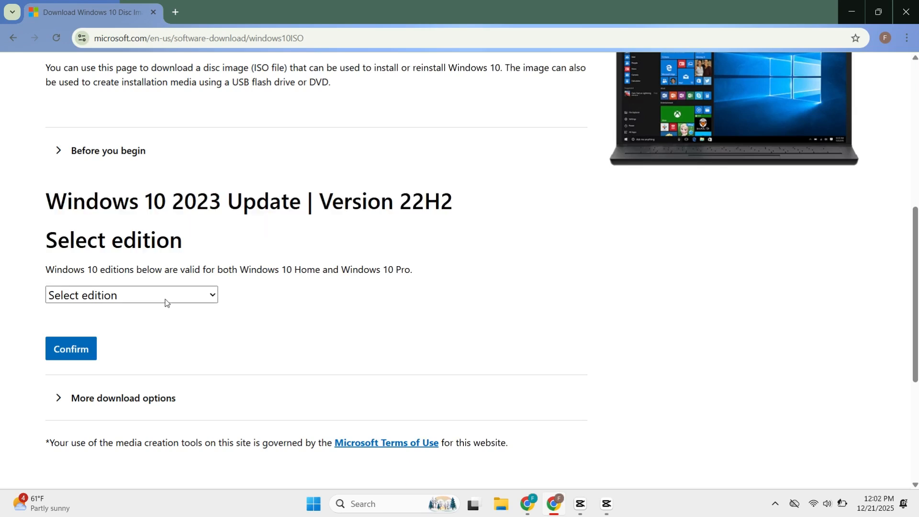
pyautogui.click(166, 302)
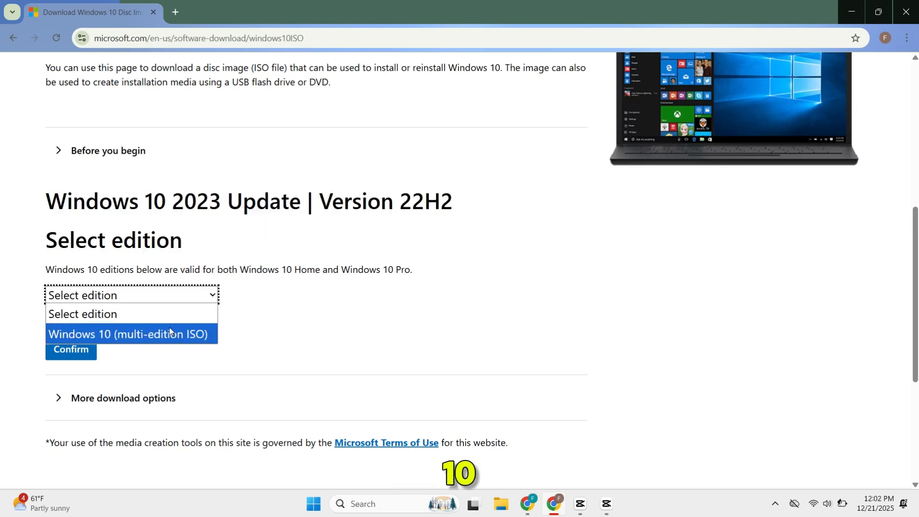
pyautogui.click(171, 332)
pyautogui.click(77, 349)
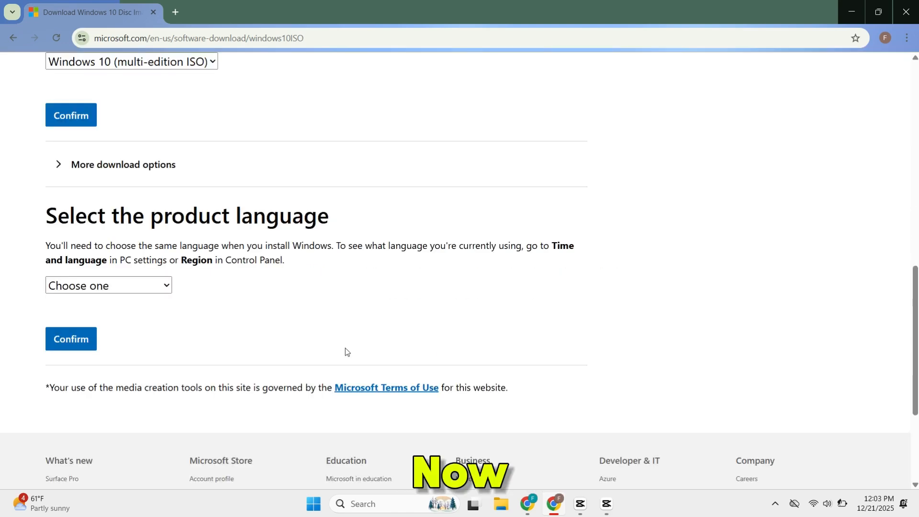
# Choose English (United States) as the product language and confirm it
pyautogui.click(151, 286)
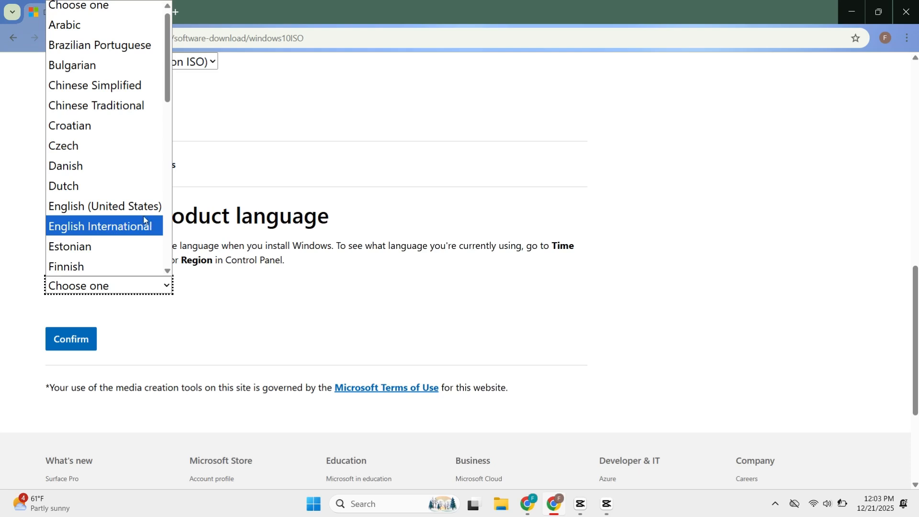
pyautogui.click(124, 207)
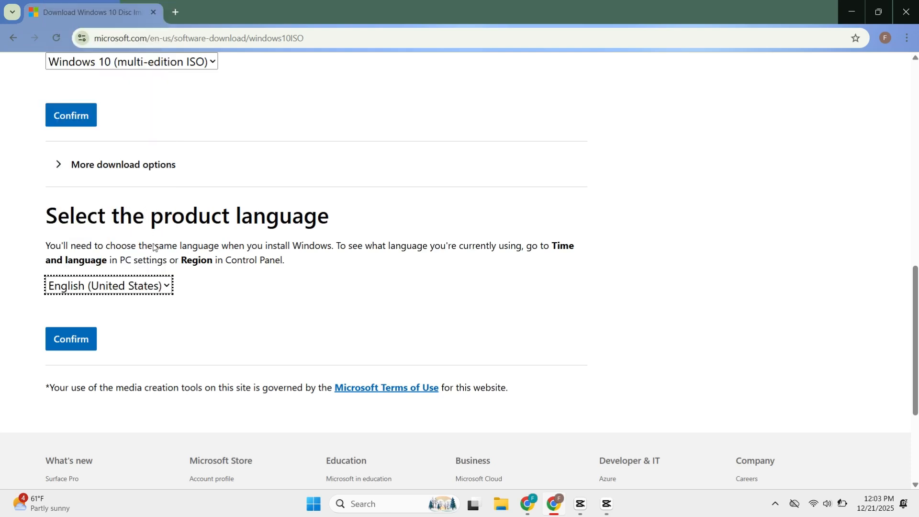
pyautogui.click(74, 343)
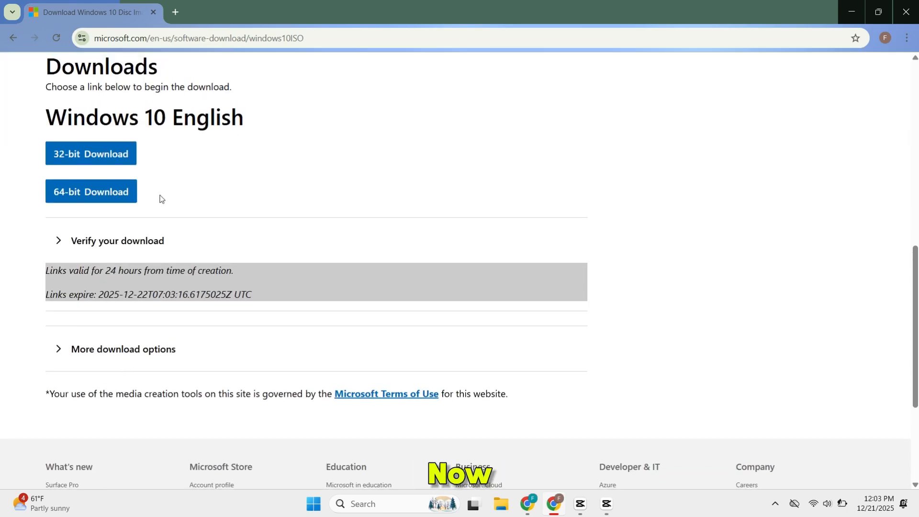
# Start the 64-bit Windows 10 ISO download and check it in the recent downloads
pyautogui.click(94, 191)
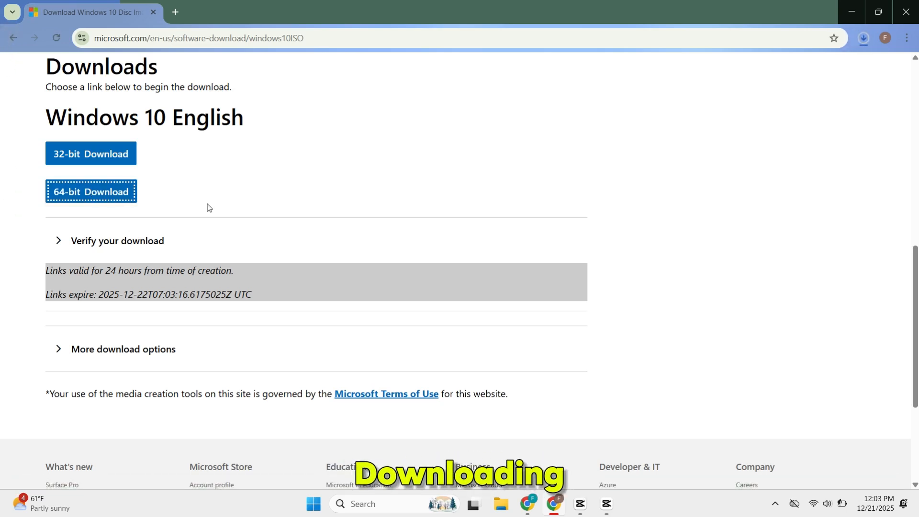
pyautogui.click(869, 39)
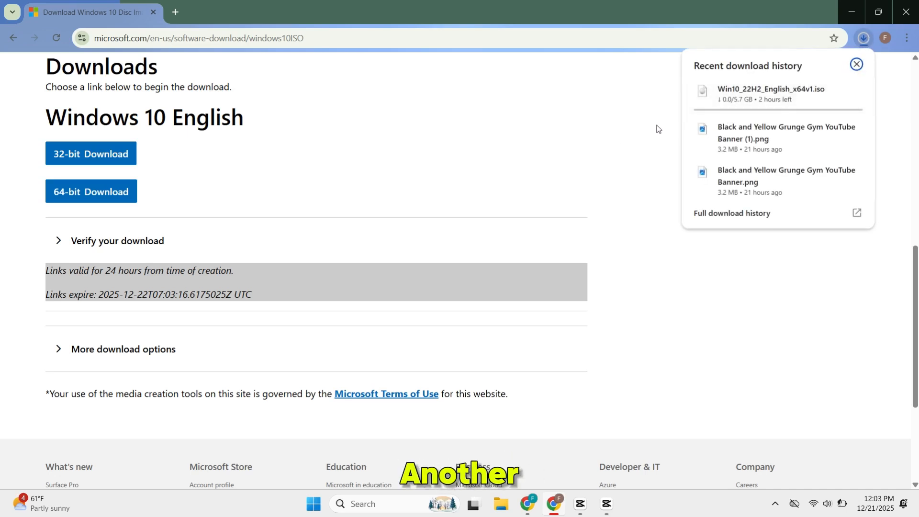
pyautogui.click(648, 140)
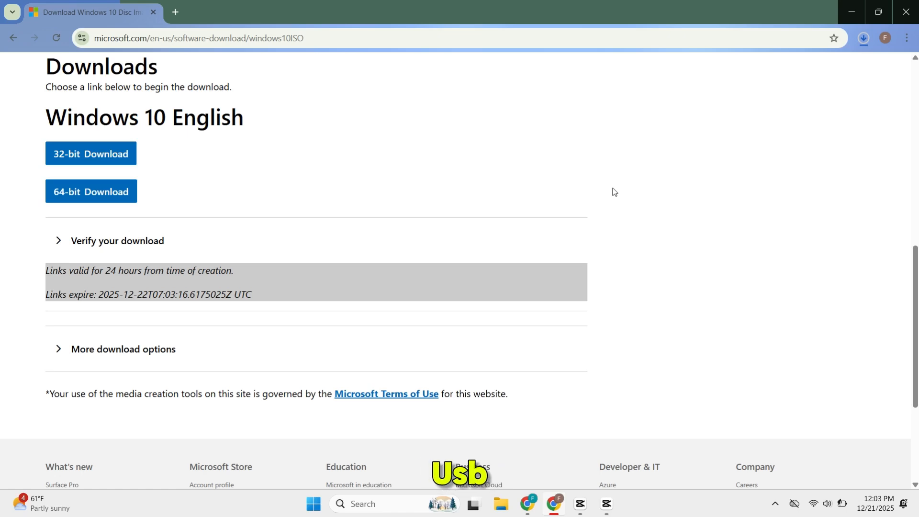
# Search for rufus in a new browser tab and open the rufus.ie website
pyautogui.click(176, 12)
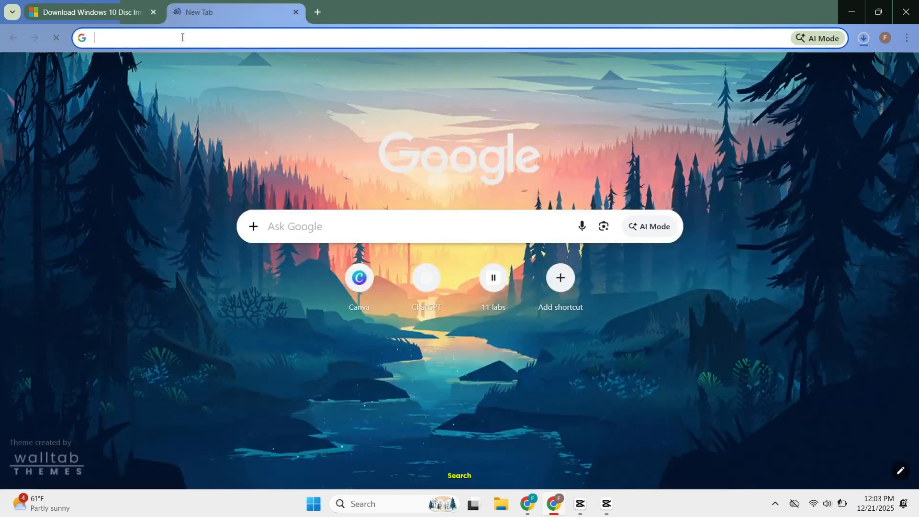
pyautogui.click(183, 37)
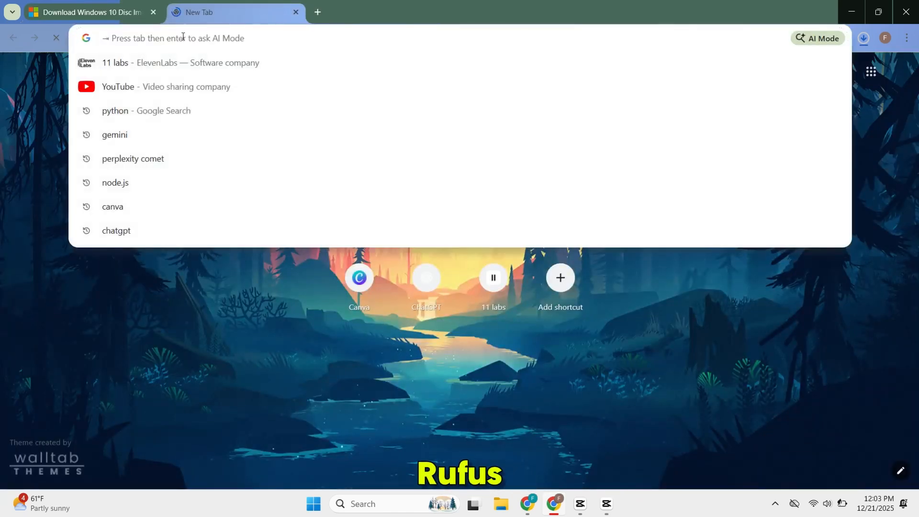
pyautogui.write('rufus')
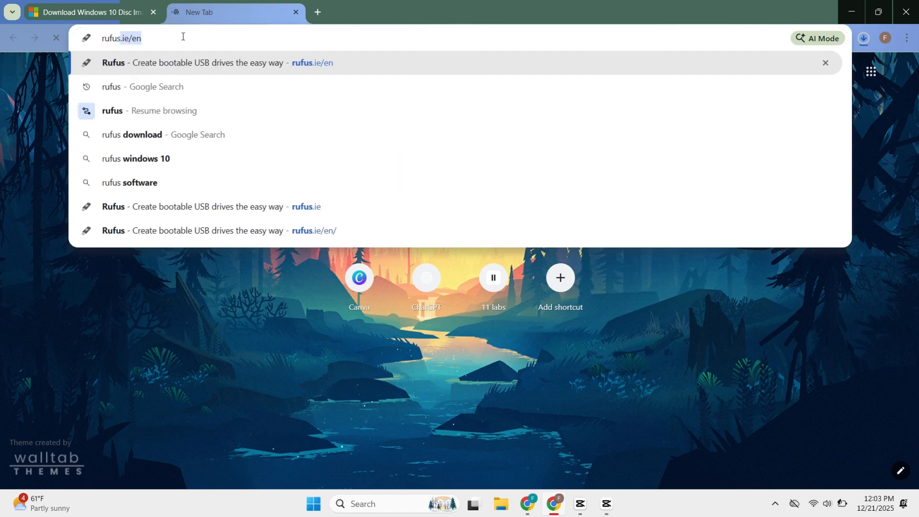
pyautogui.press('Delete')
pyautogui.press('Return')
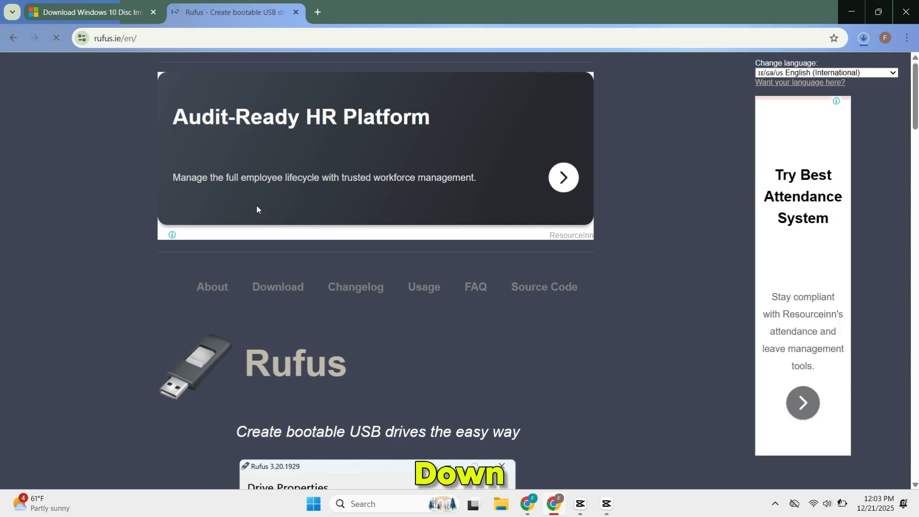
# Download the standard Windows x64 release rufus-4.11.exe and check its progress in the recent downloads
pyautogui.scroll(-4, 263, 247)
pyautogui.scroll(-12, 263, 246)
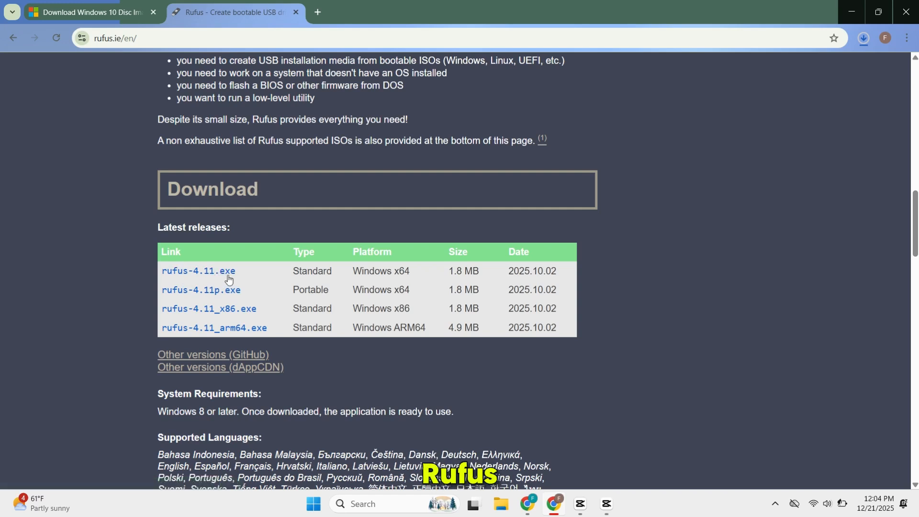
pyautogui.click(213, 272)
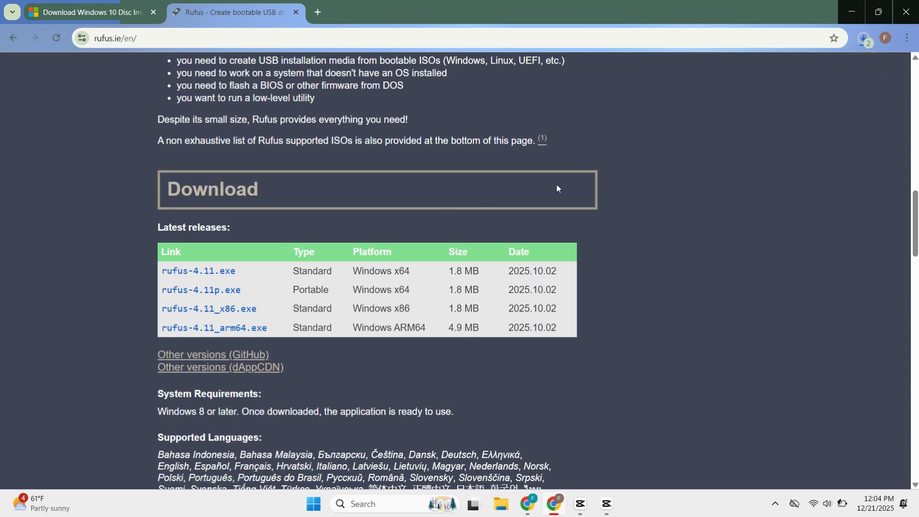
pyautogui.click(863, 38)
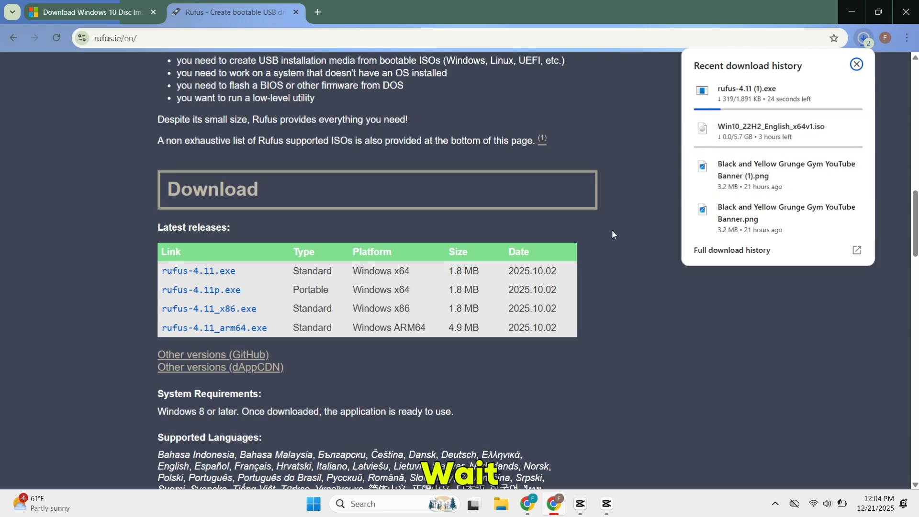
pyautogui.click(599, 329)
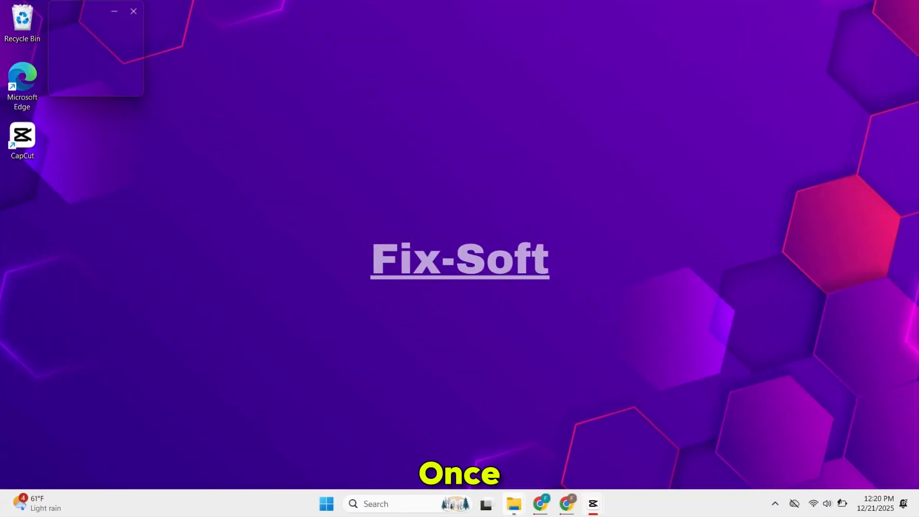
# Switch to the Downloads folder in File Explorer and locate the Rufus program and the Windows 10 ISO
pyautogui.moveTo(514, 504)
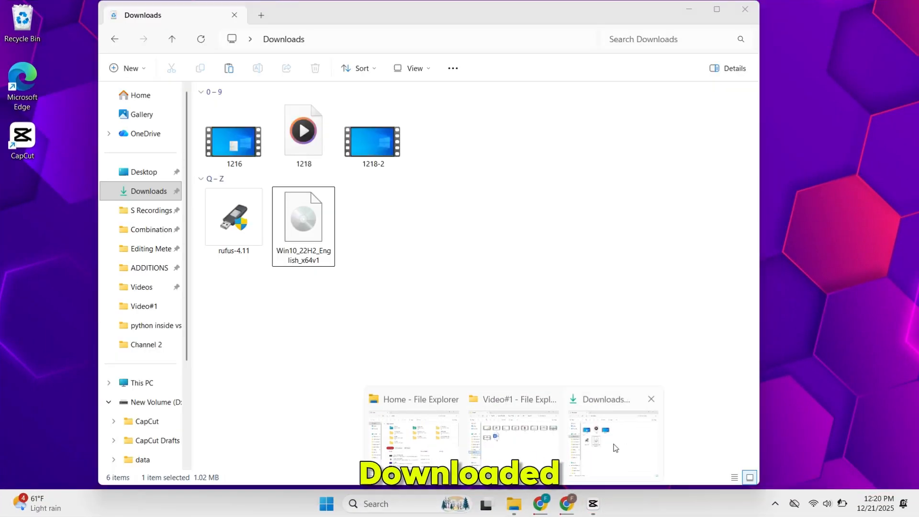
pyautogui.moveTo(498, 453)
pyautogui.click(626, 421)
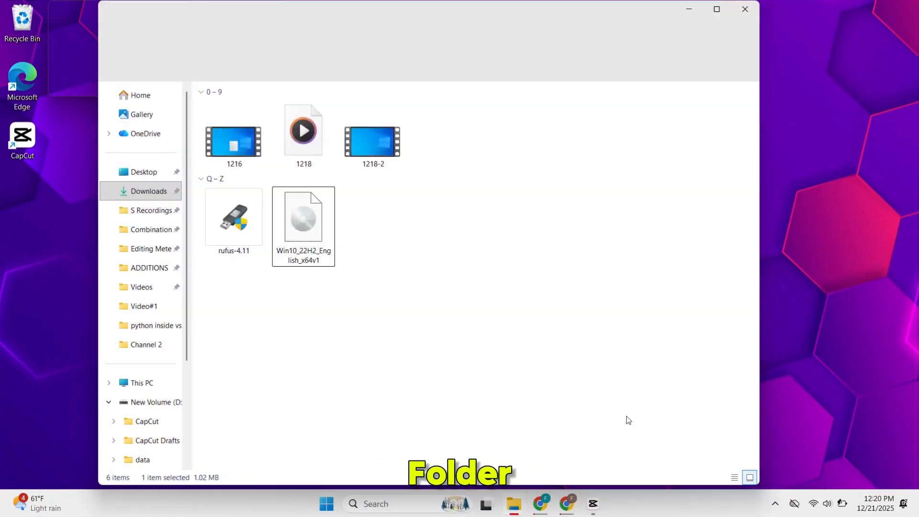
pyautogui.moveTo(397, 325); pyautogui.dragTo(194, 210)
pyautogui.click(289, 309)
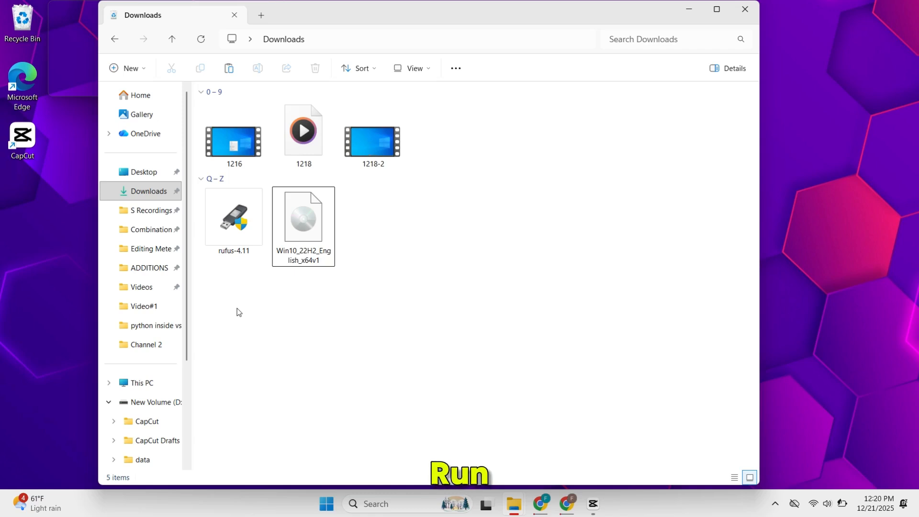
# Run rufus-4.11 with permission to make changes, and minimise the Downloads window behind it
pyautogui.click(237, 220)
pyautogui.rightClick(237, 221)
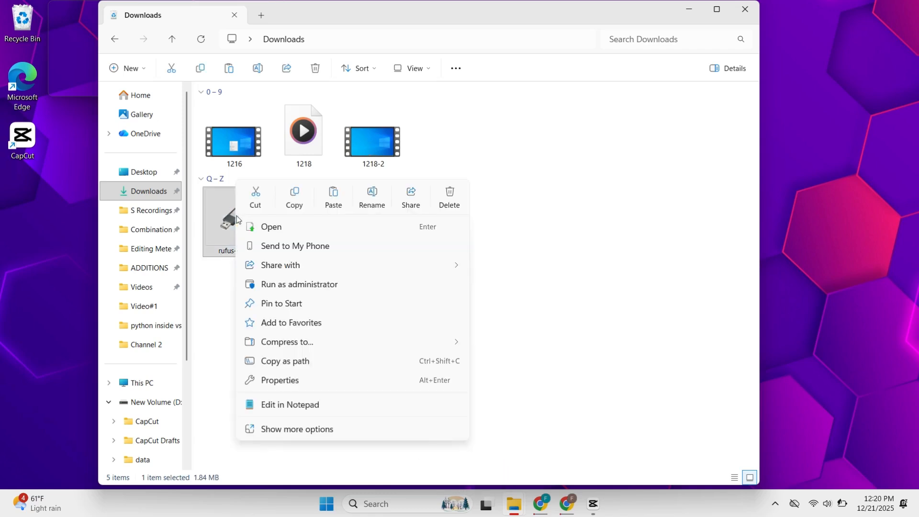
pyautogui.click(253, 226)
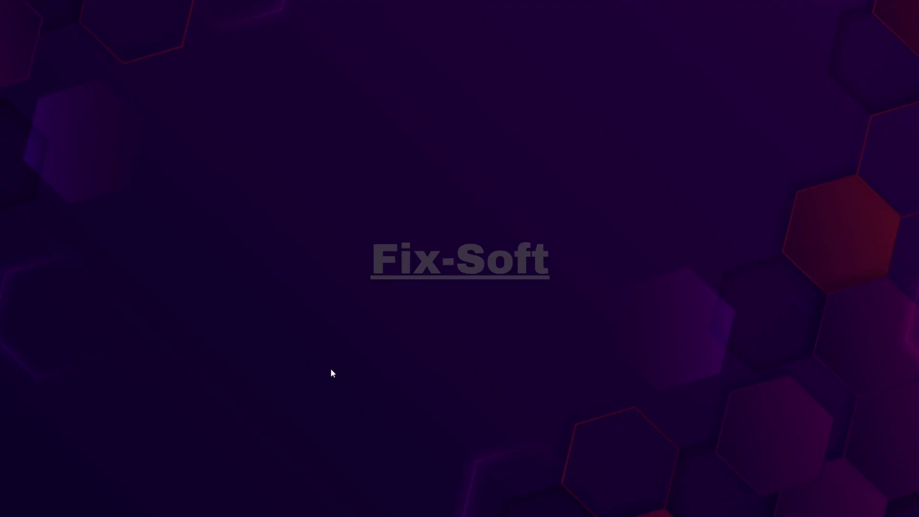
pyautogui.click(375, 358)
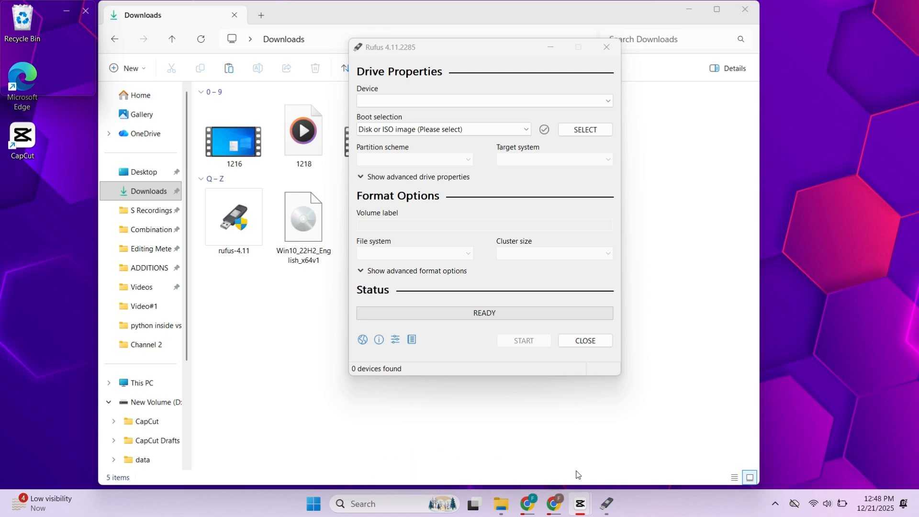
pyautogui.click(689, 10)
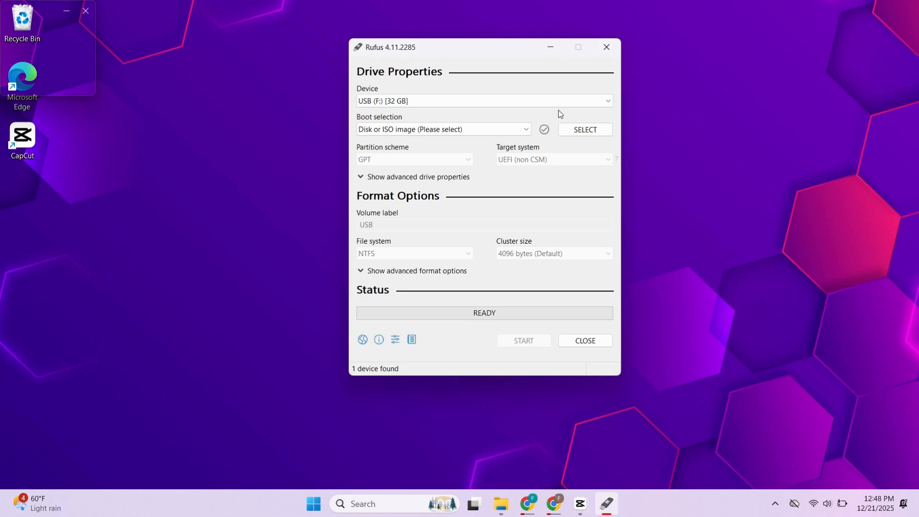
# Load the Win10_22H2_English_x64v1 ISO from Downloads as the boot image
pyautogui.click(604, 128)
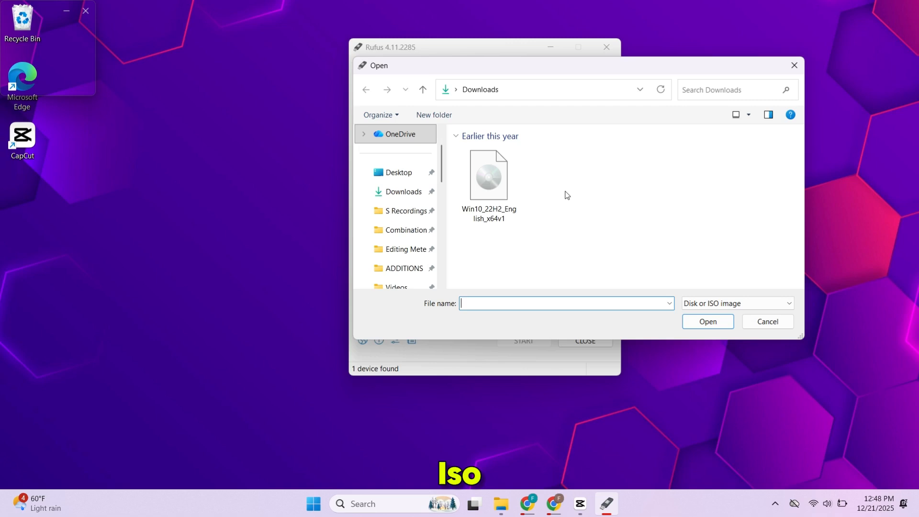
pyautogui.click(480, 185)
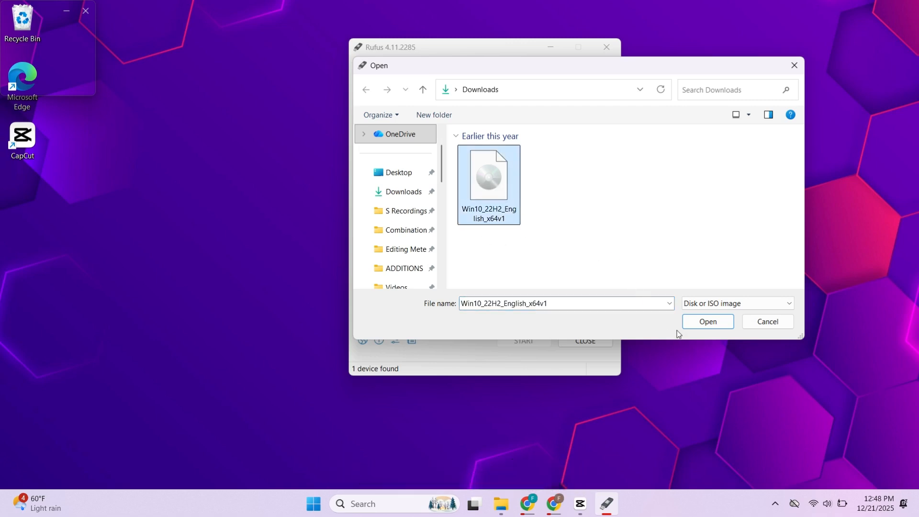
pyautogui.click(707, 322)
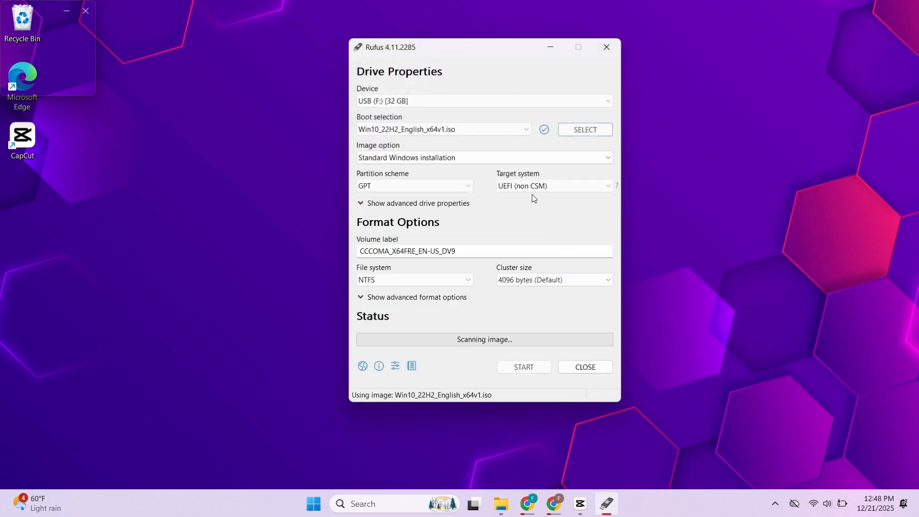
# Review the partition scheme choices, check the computer's BIOS Mode in System Information, and minimise that window
pyautogui.click(456, 188)
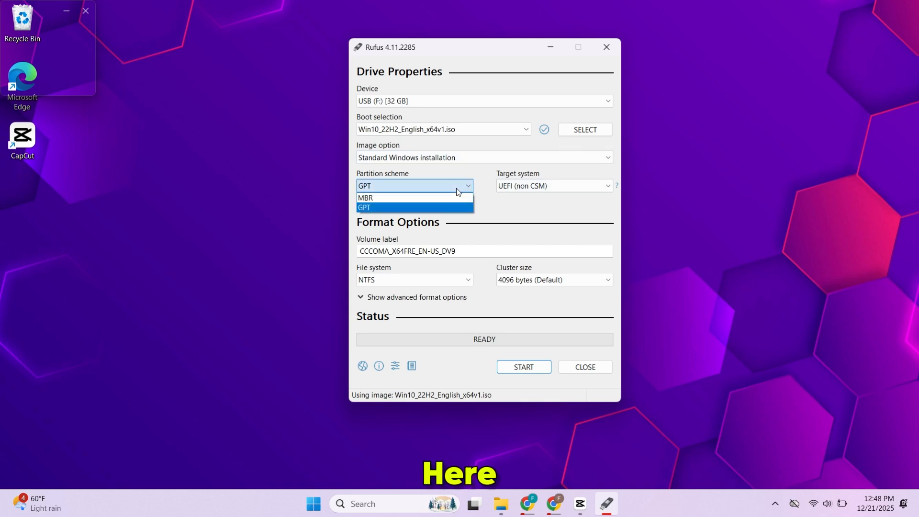
pyautogui.click(488, 194)
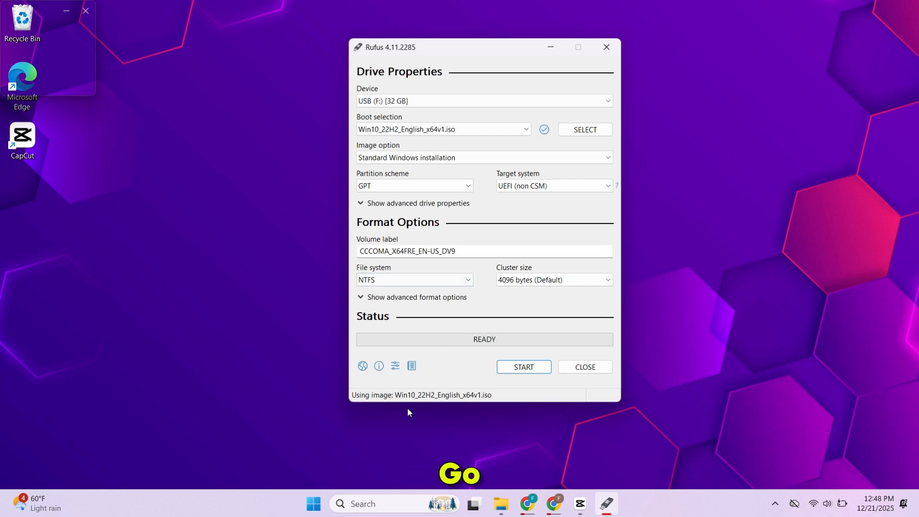
pyautogui.click(342, 506)
pyautogui.write('system')
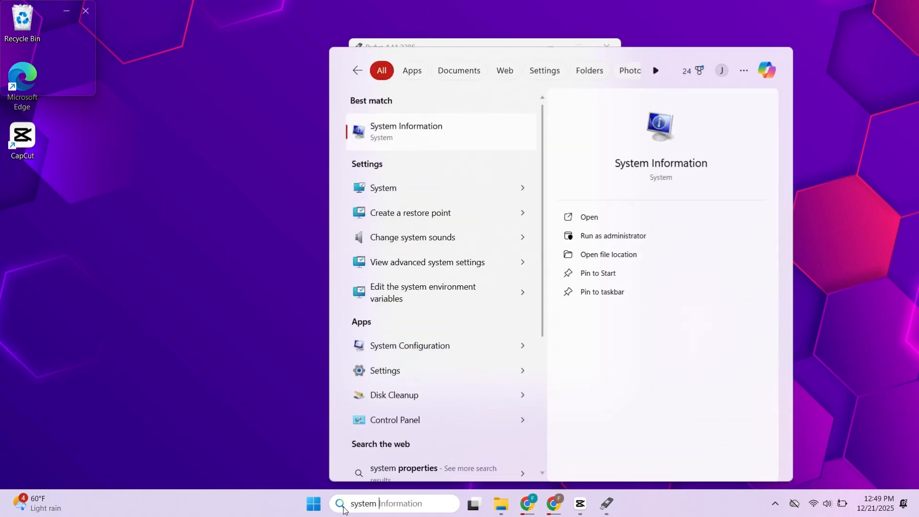
pyautogui.click(647, 165)
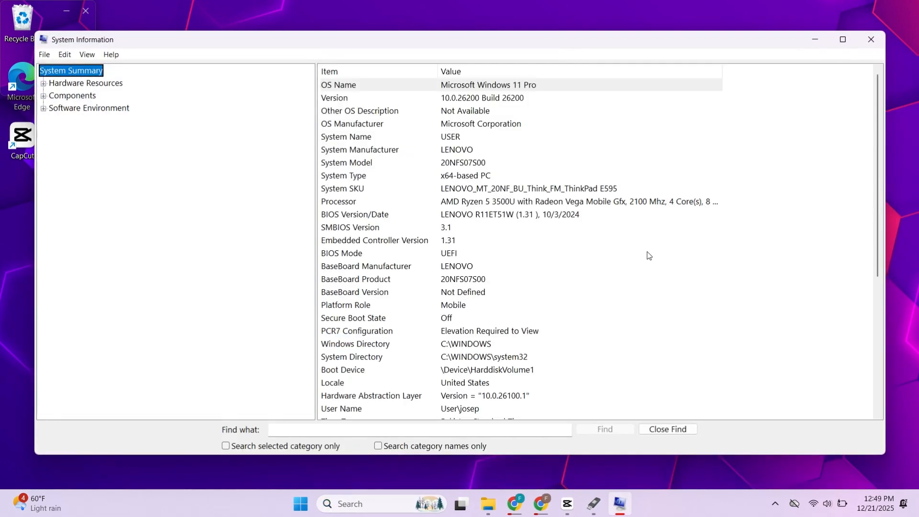
pyautogui.click(365, 254)
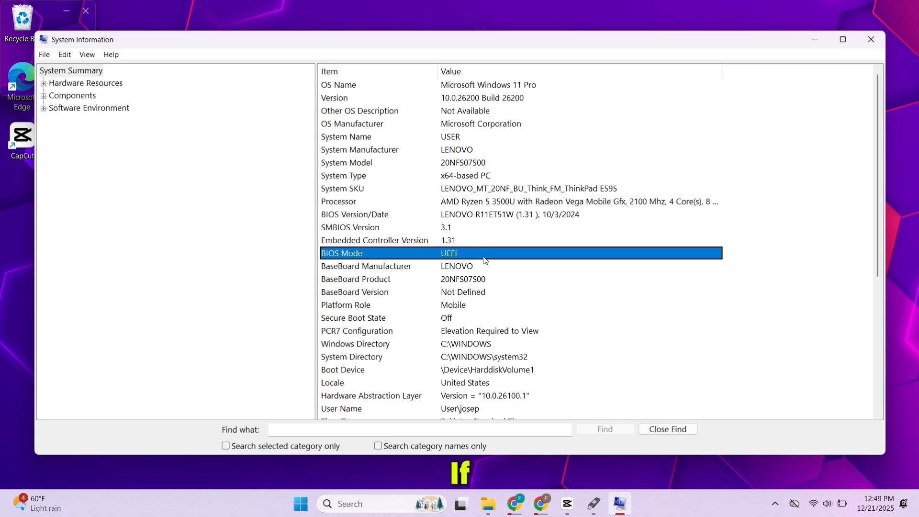
pyautogui.click(815, 41)
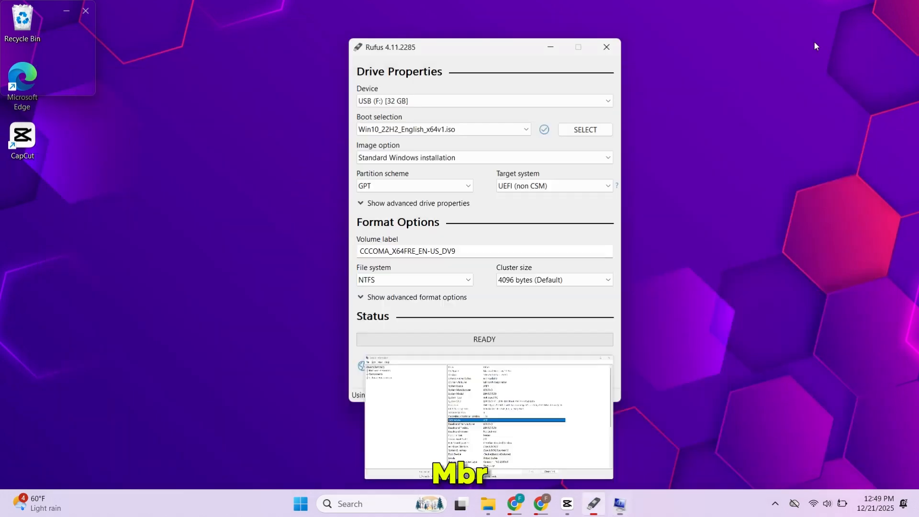
# Choose the GPT partition scheme, write the image to the USB drive without customizing Windows, accepting both warnings, and close Rufus once it is done
pyautogui.click(437, 187)
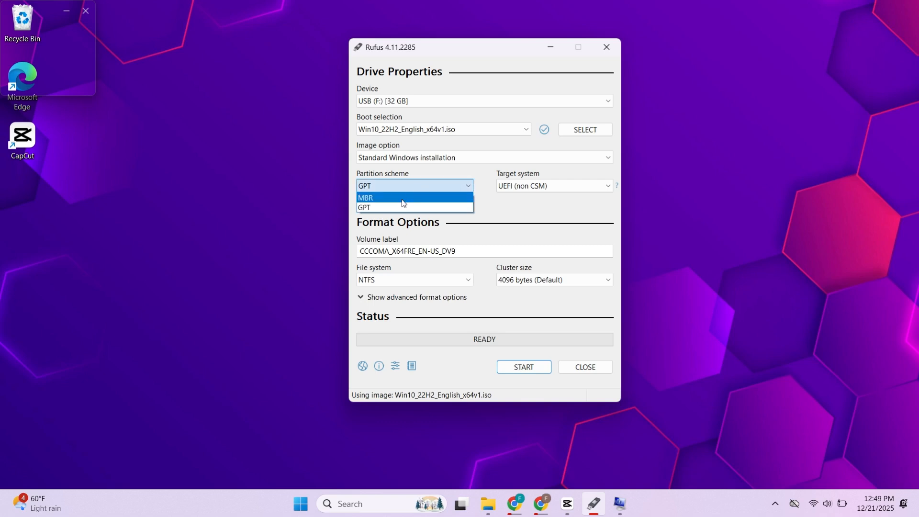
pyautogui.click(398, 208)
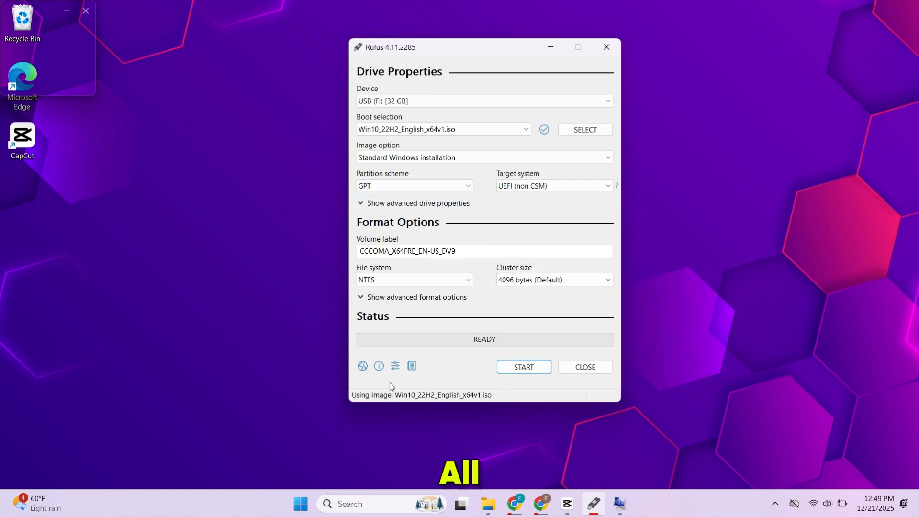
pyautogui.click(509, 365)
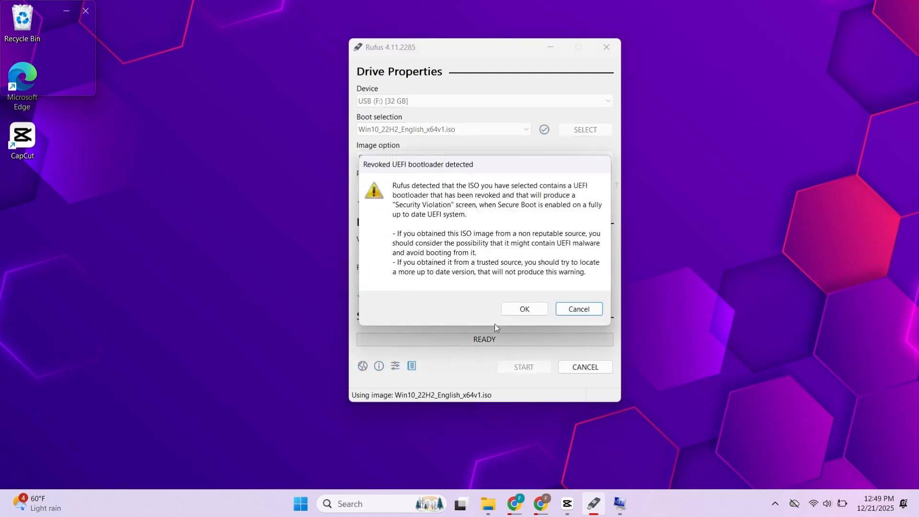
pyautogui.click(507, 311)
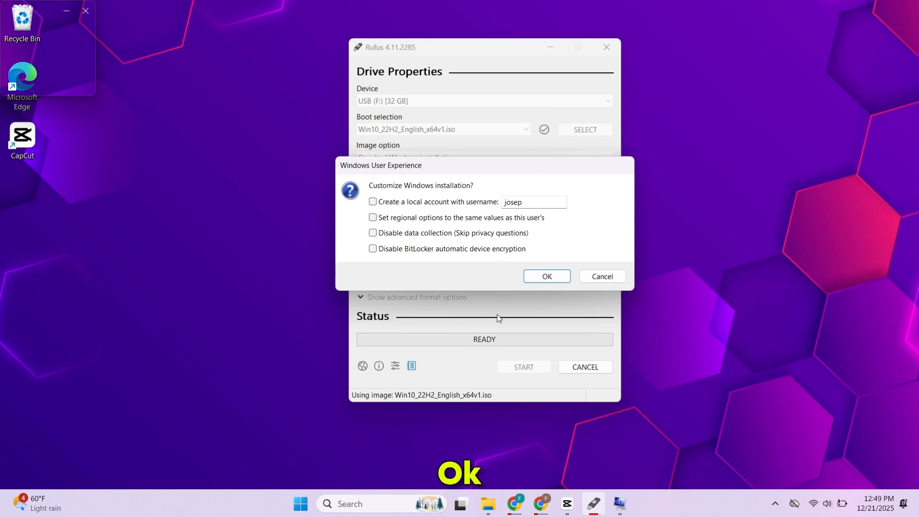
pyautogui.click(539, 287)
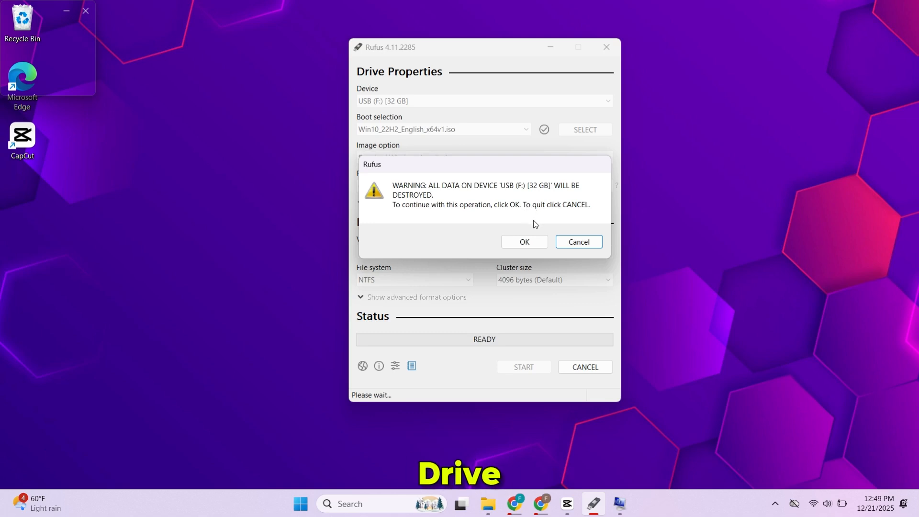
pyautogui.click(525, 241)
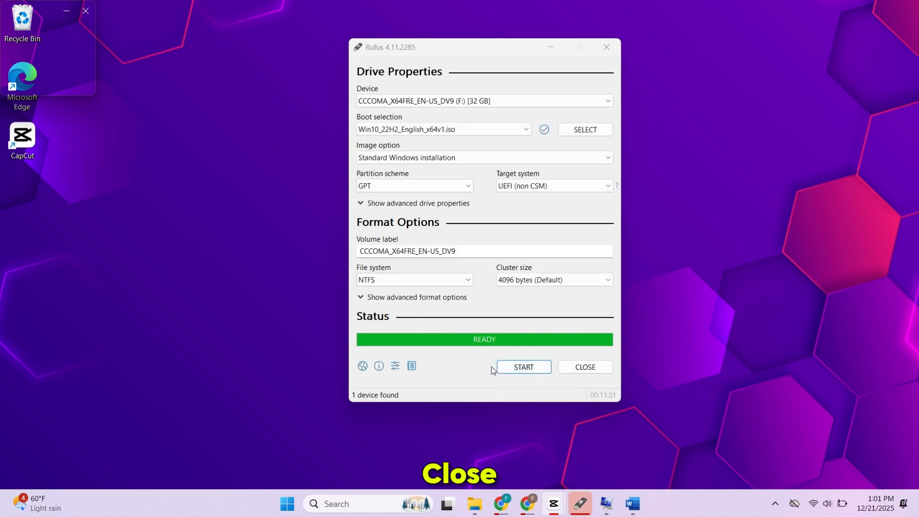
pyautogui.click(602, 367)
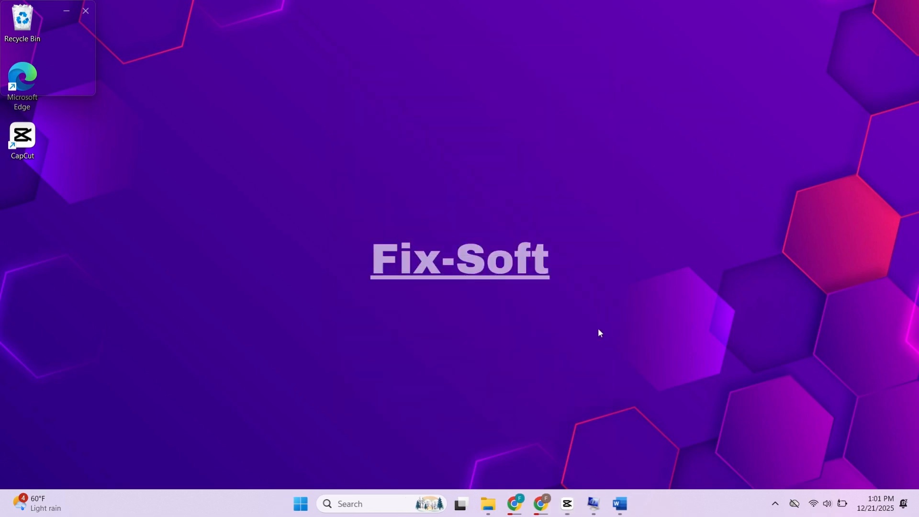
# Switch to File Explorer, inspect the Windows setup files on the CCCOMA_X64FRE_EN-US_DV9 (F:) drive, and minimise the window
pyautogui.moveTo(488, 514)
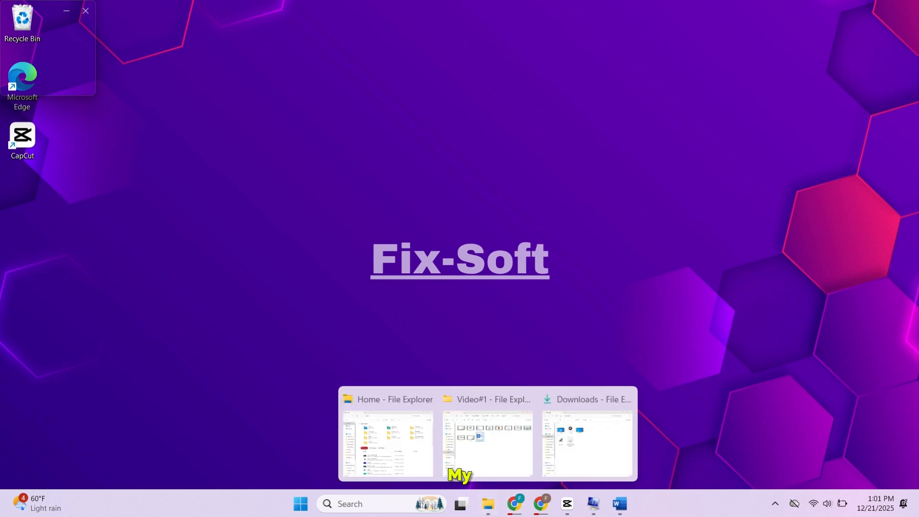
pyautogui.click(495, 437)
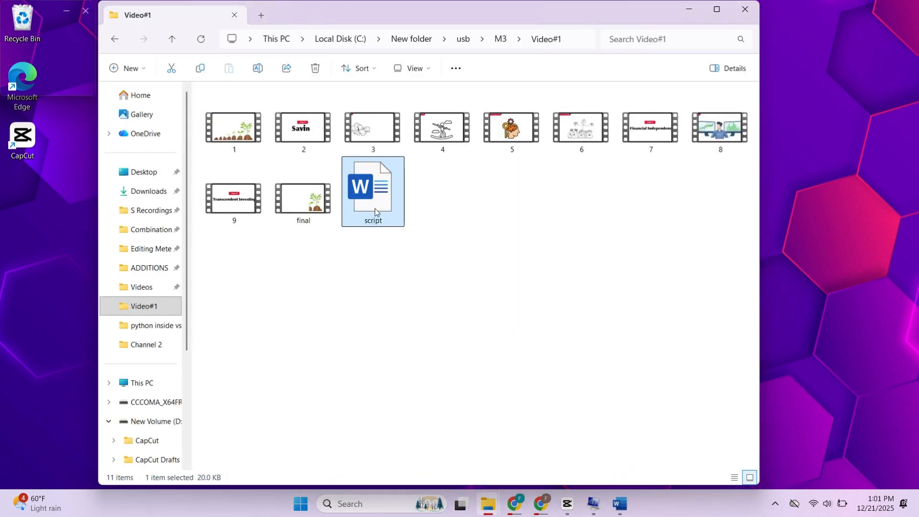
pyautogui.click(160, 383)
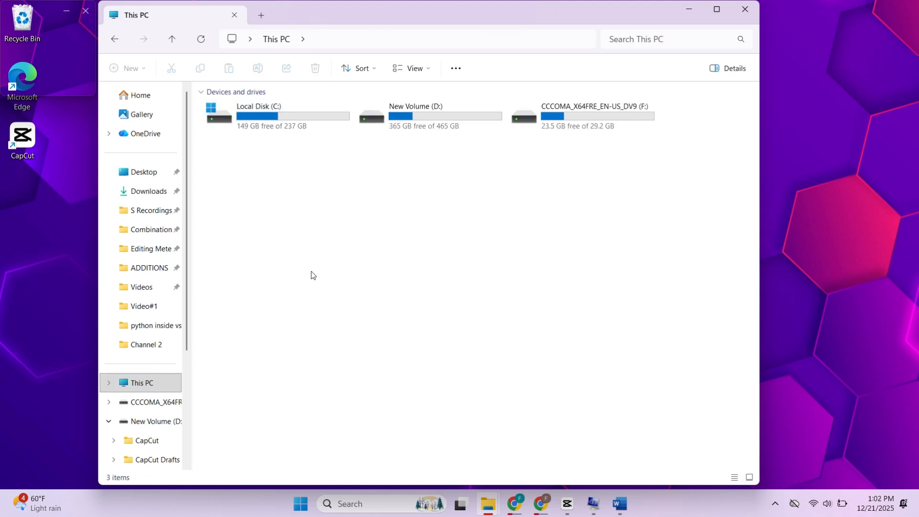
pyautogui.doubleClick(607, 124)
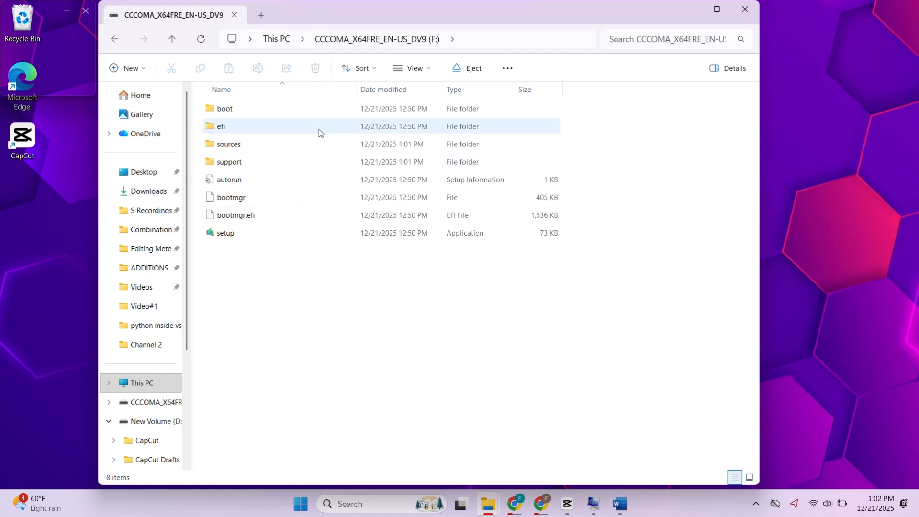
pyautogui.moveTo(397, 334); pyautogui.dragTo(325, 110)
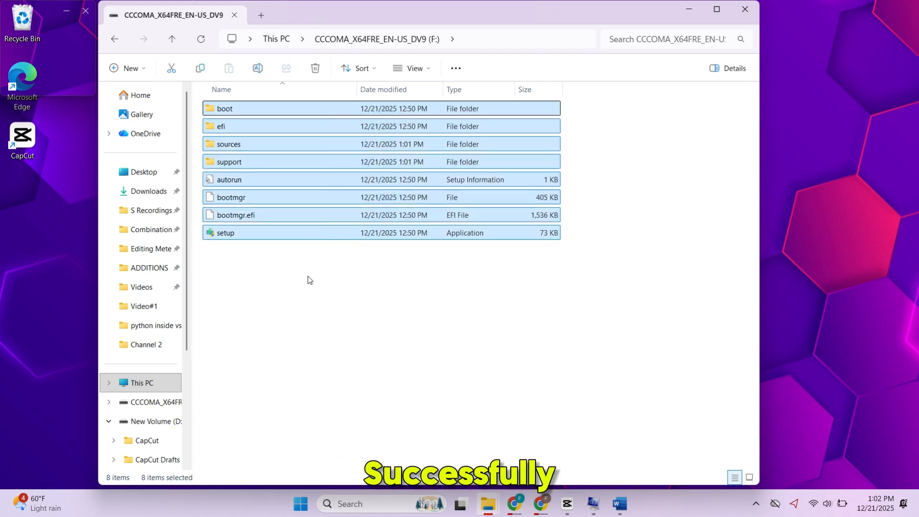
pyautogui.click(312, 290)
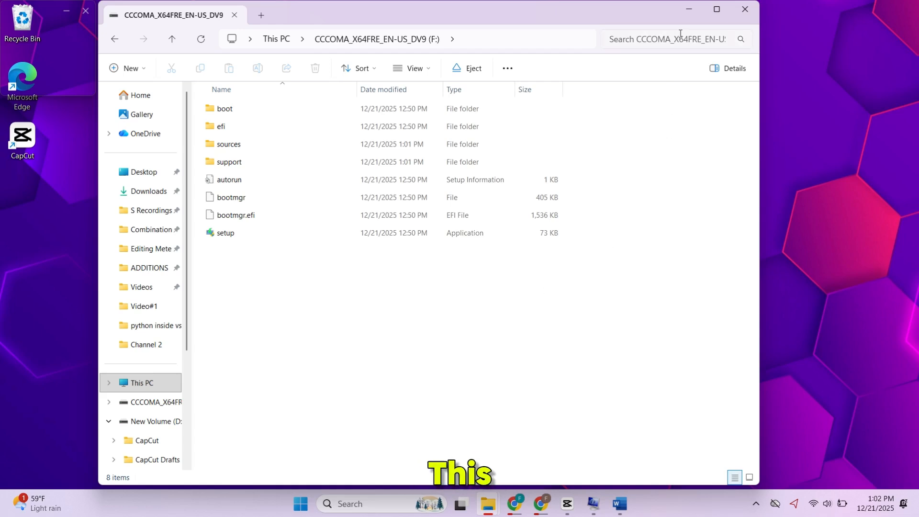
pyautogui.click(688, 12)
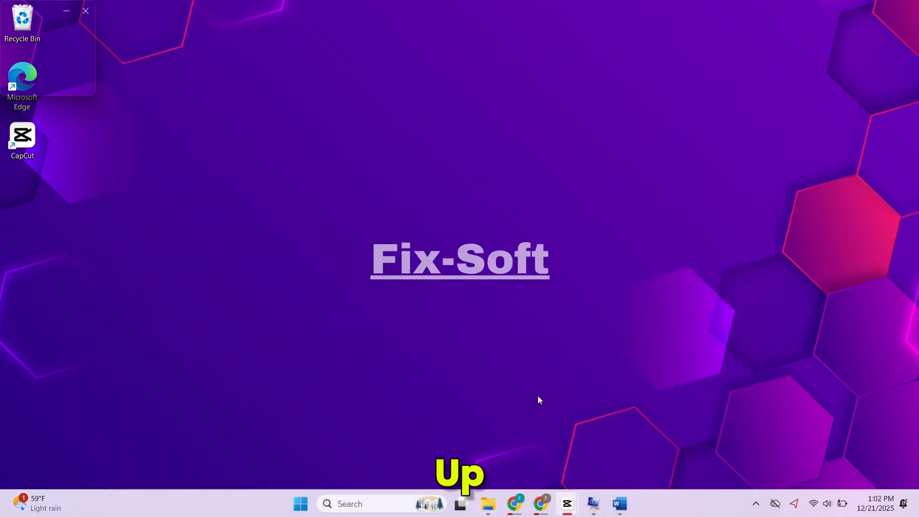